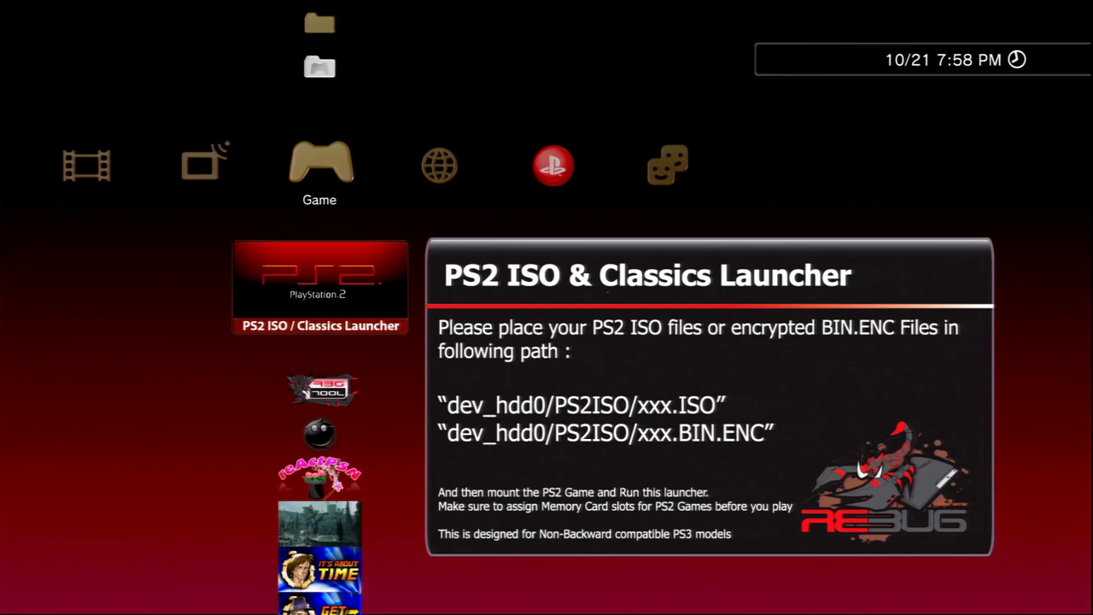
Step: Browse the Game column to the webMAN MOD 1.47.09 Updater entry and examine its install description
{"action": "key", "text": "Down"}
{"action": "key", "text": "Up"}
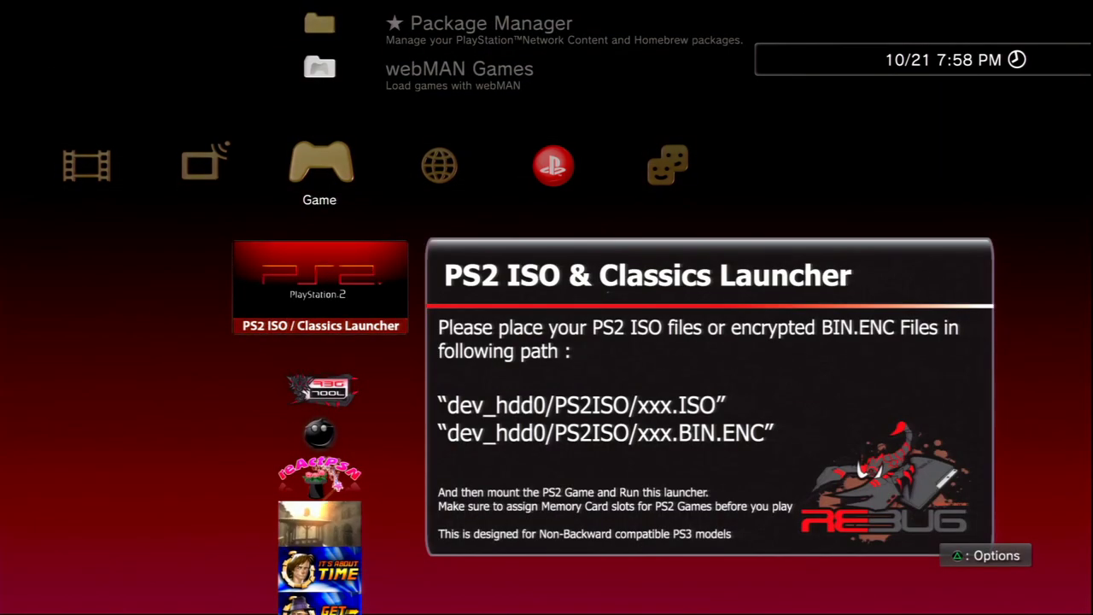
{"action": "key", "text": "Down"}
{"action": "key", "text": "Down"}
{"action": "key", "text": "Down"}
{"action": "key", "text": "Down"}
{"action": "key", "text": "Down"}
{"action": "key", "text": "Down"}
{"action": "key", "text": "Down"}
{"action": "key", "text": "Down"}
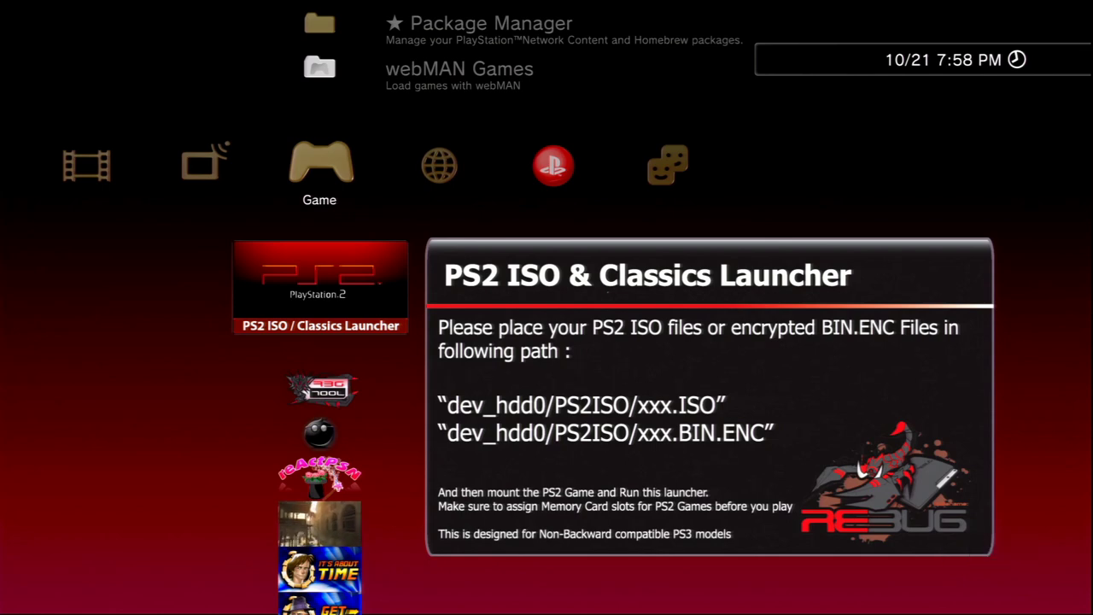
{"action": "key", "text": "Down"}
{"action": "key", "text": "Down"}
{"action": "key", "text": "Down"}
{"action": "key", "text": "Down"}
{"action": "key", "text": "Down"}
{"action": "key", "text": "Down"}
{"action": "key", "text": "Down"}
{"action": "key", "text": "Down"}
{"action": "key", "text": "Down"}
{"action": "key", "text": "Down"}
{"action": "key", "text": "Down"}
{"action": "key", "text": "Down"}
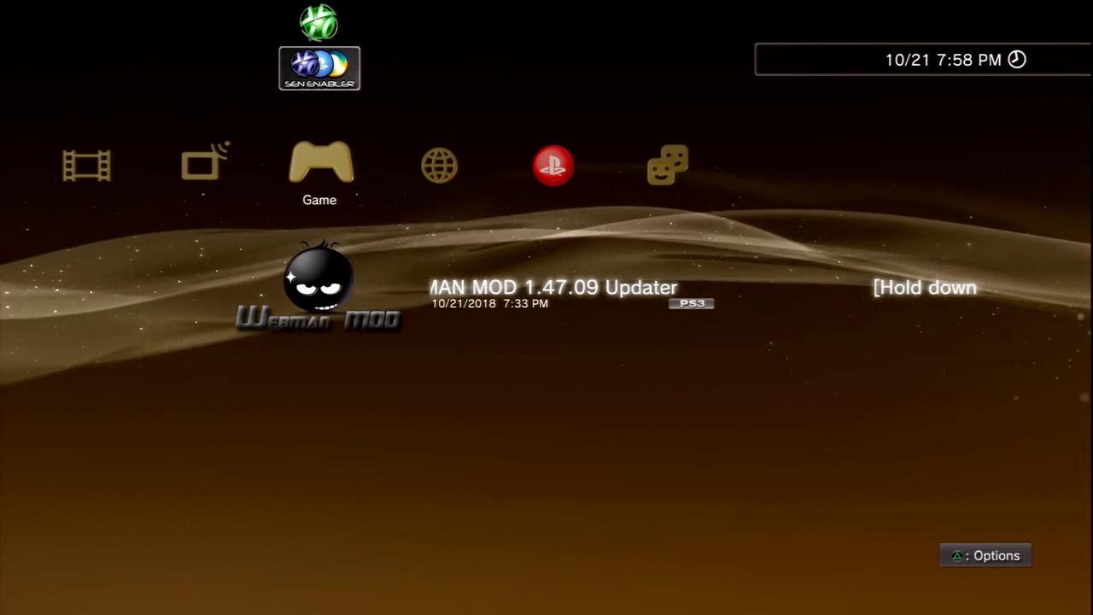
{"action": "key", "text": "Up"}
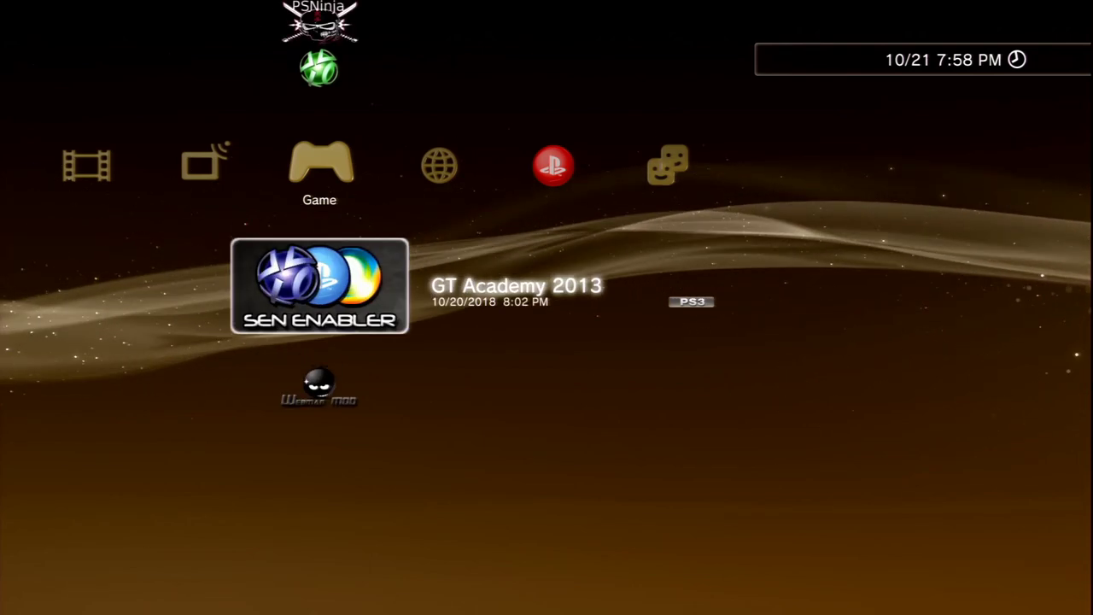
{"action": "key", "text": "Down"}
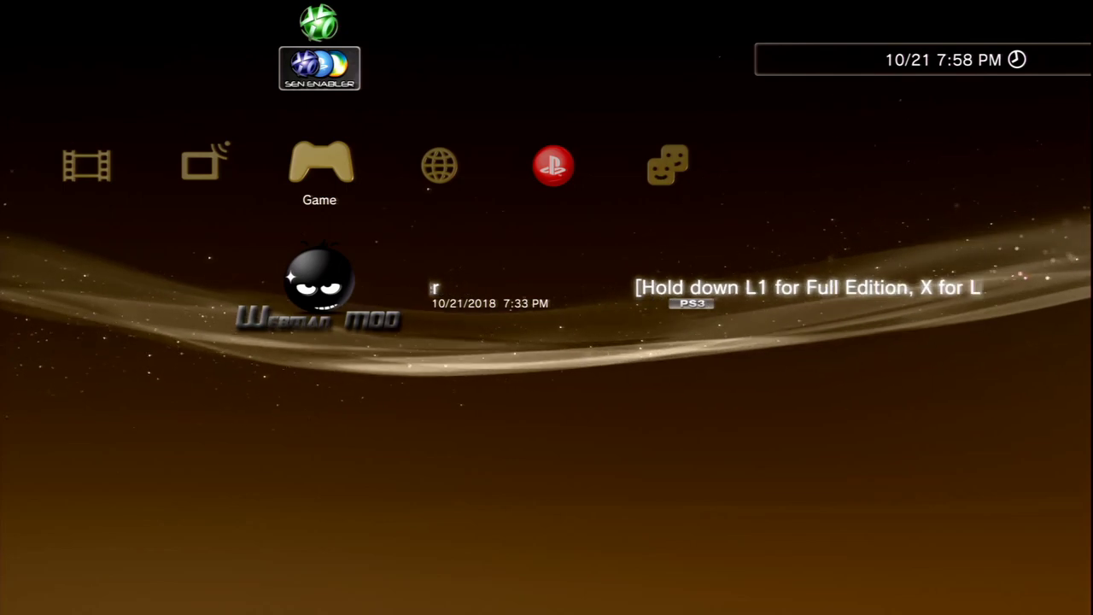
Step: Return through the Game column to the webMAN Games folder and open it
{"action": "key", "text": "Up"}
{"action": "key", "text": "Up"}
{"action": "key", "text": "Up"}
{"action": "key", "text": "Up"}
{"action": "key", "text": "Up"}
{"action": "key", "text": "Up"}
{"action": "key", "text": "Up"}
{"action": "key", "text": "Up"}
{"action": "key", "text": "Up"}
{"action": "key", "text": "Up"}
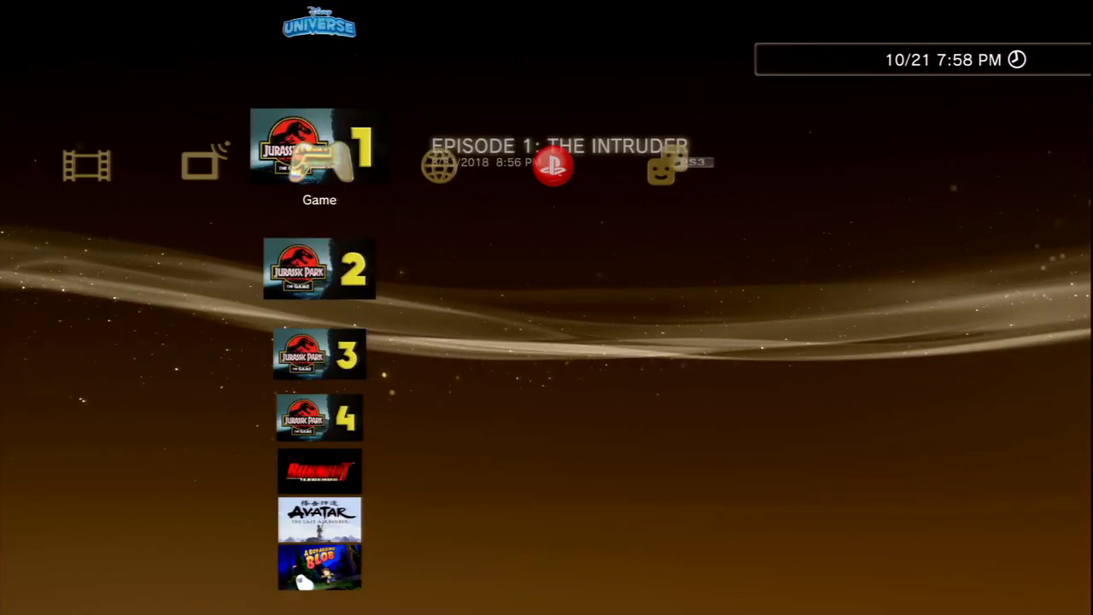
{"action": "key", "text": "Up"}
{"action": "key", "text": "Up"}
{"action": "key", "text": "Up"}
{"action": "key", "text": "Up"}
{"action": "key", "text": "Up"}
{"action": "key", "text": "Up"}
{"action": "key", "text": "Up"}
{"action": "key", "text": "Up"}
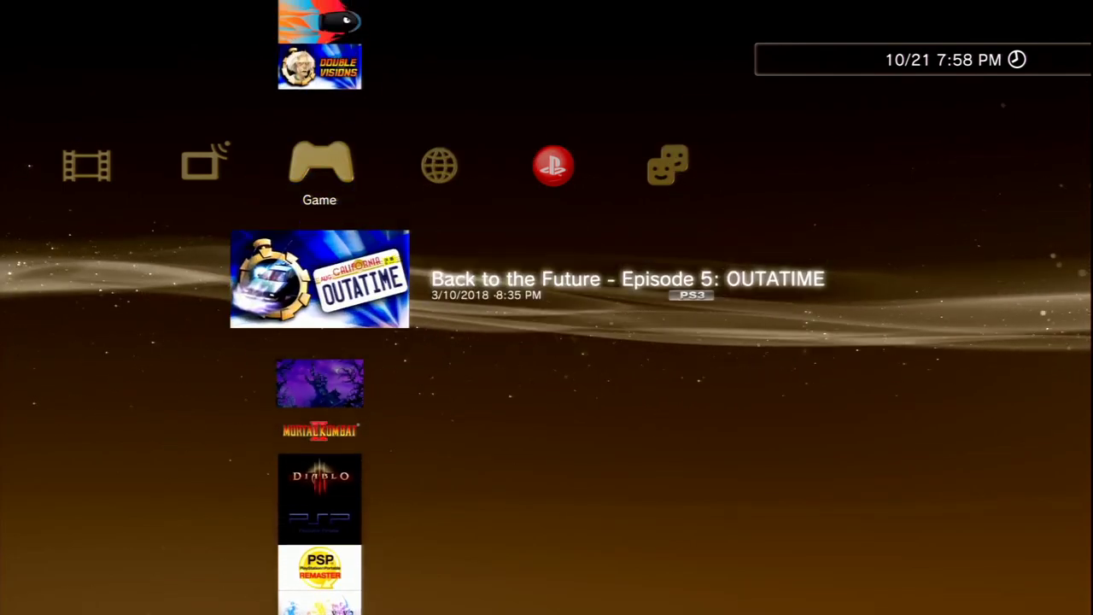
{"action": "key", "text": "Up"}
{"action": "key", "text": "Up"}
{"action": "key", "text": "Up"}
{"action": "key", "text": "Up"}
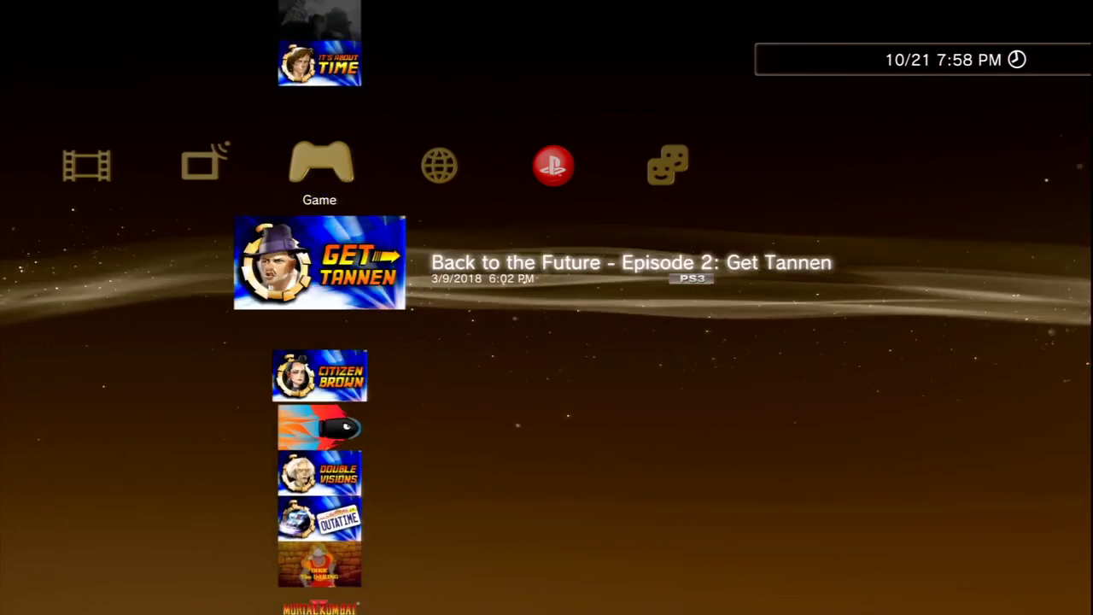
{"action": "key", "text": "Up"}
{"action": "key", "text": "Up"}
{"action": "key", "text": "Up"}
{"action": "key", "text": "Up"}
{"action": "key", "text": "Up"}
{"action": "key", "text": "Up"}
{"action": "key", "text": "Up"}
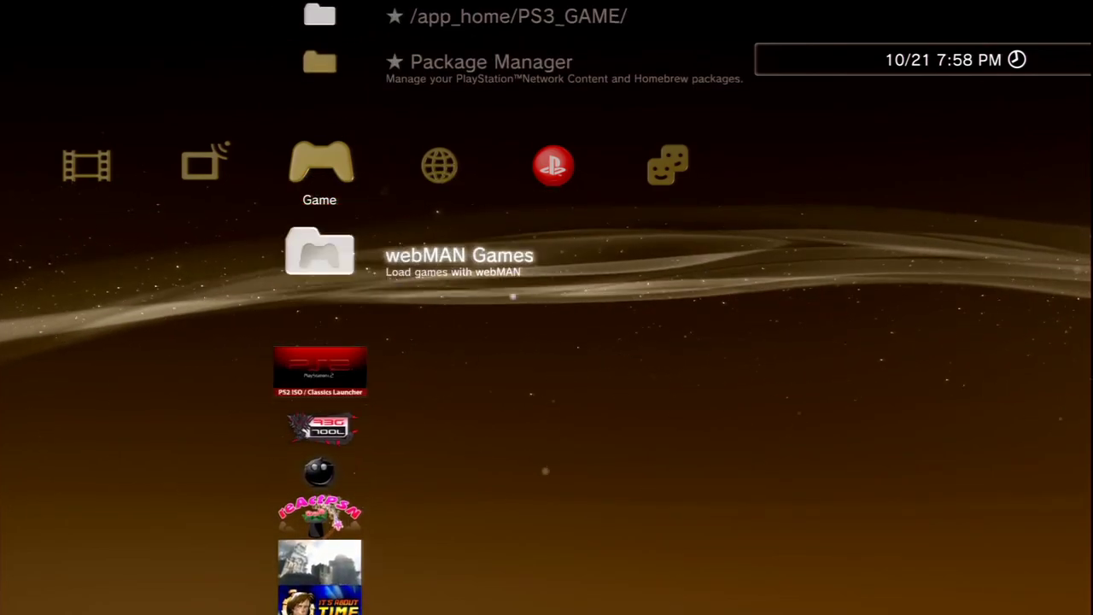
{"action": "key", "text": "Up"}
{"action": "key", "text": "Down"}
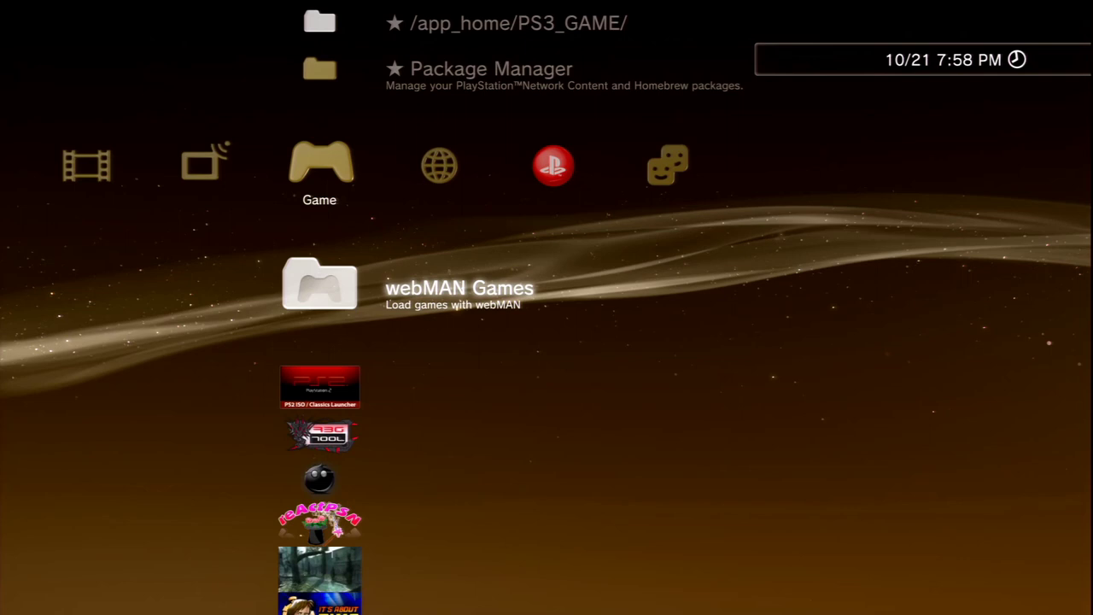
{"action": "key", "text": "Return"}
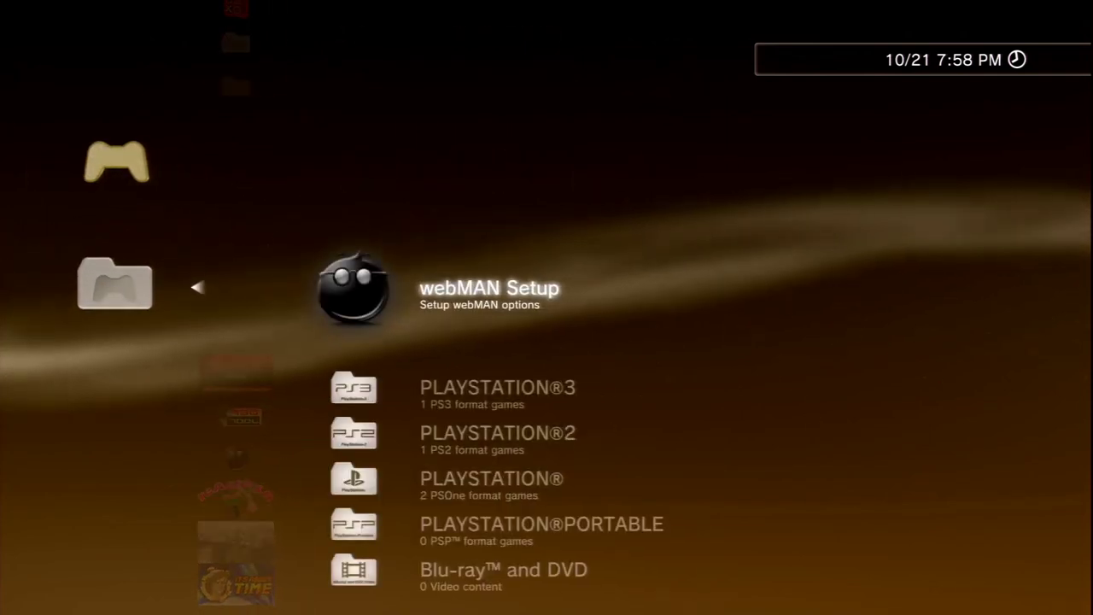
Step: Open the PlayStation format games folder and choose Final Fantasy VIII (USA) (Disc 2)
{"action": "key", "text": "Down"}
{"action": "key", "text": "Down"}
{"action": "key", "text": "Down"}
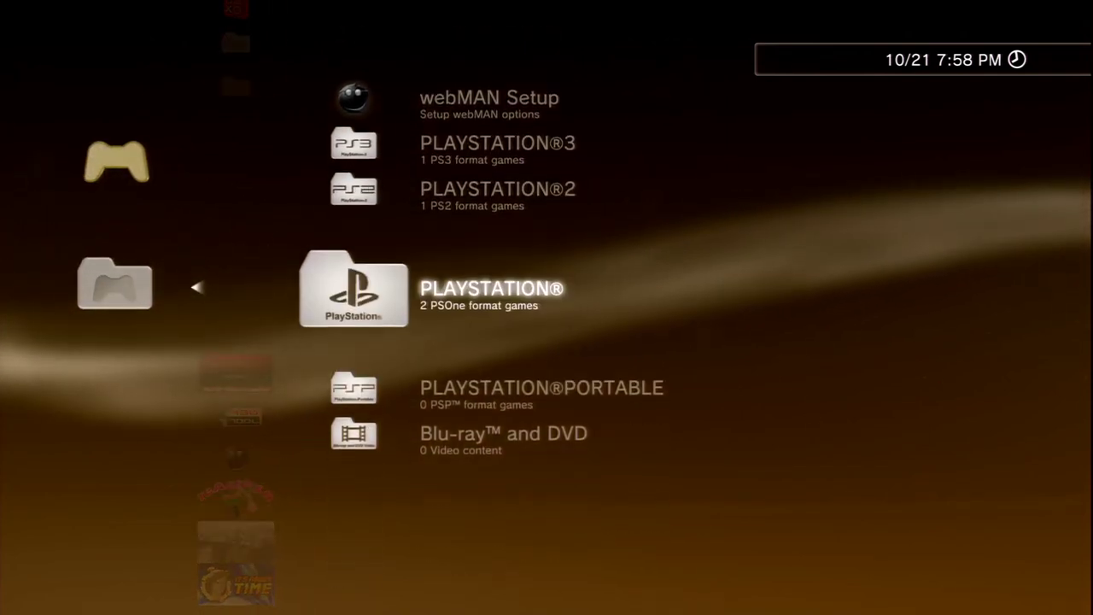
{"action": "key", "text": "Return"}
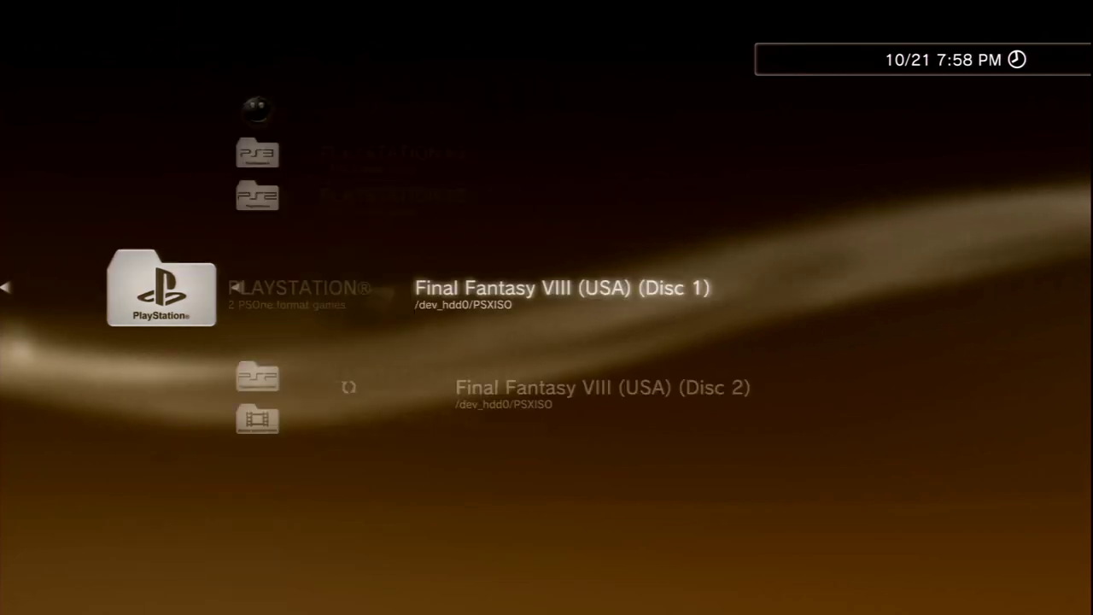
{"action": "key", "text": "Down"}
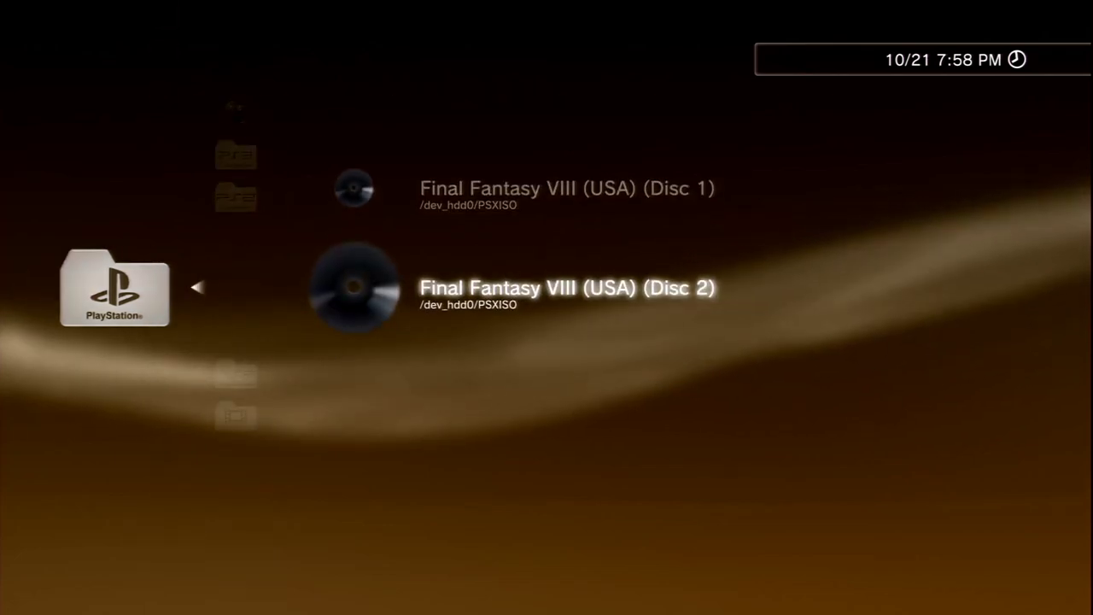
{"action": "key", "text": "Return"}
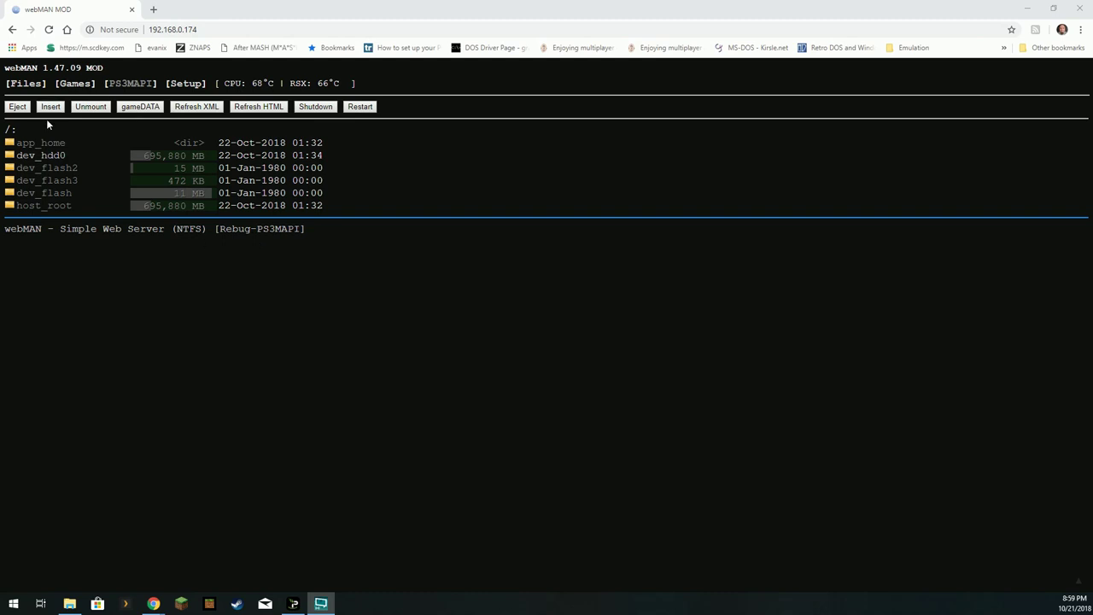
Step: In the browser's webMAN MOD page, unmount the current game and mount Final Fantasy VIII (USA) (Disc 1) from the games list
{"action": "left_click", "coordinate": [76, 82]}
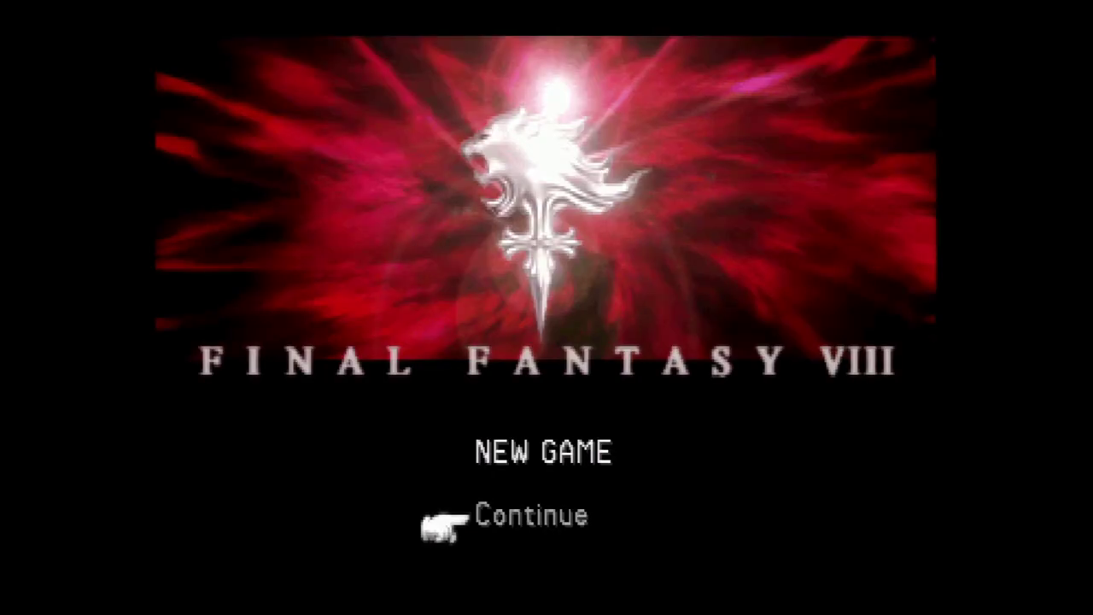
{"action": "key", "text": "Up"}
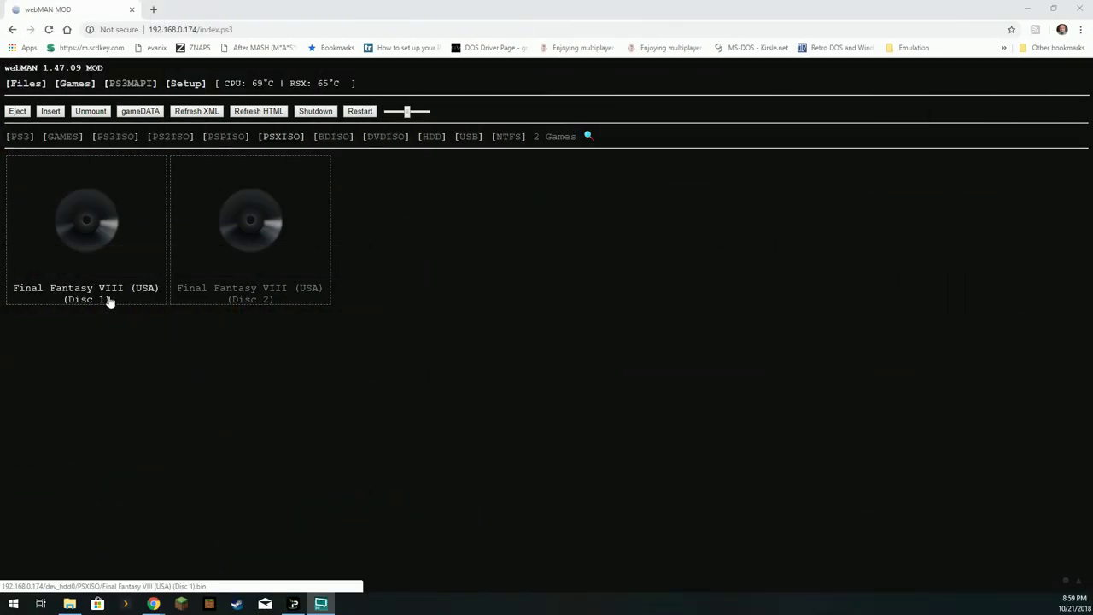
{"action": "left_click", "coordinate": [94, 112]}
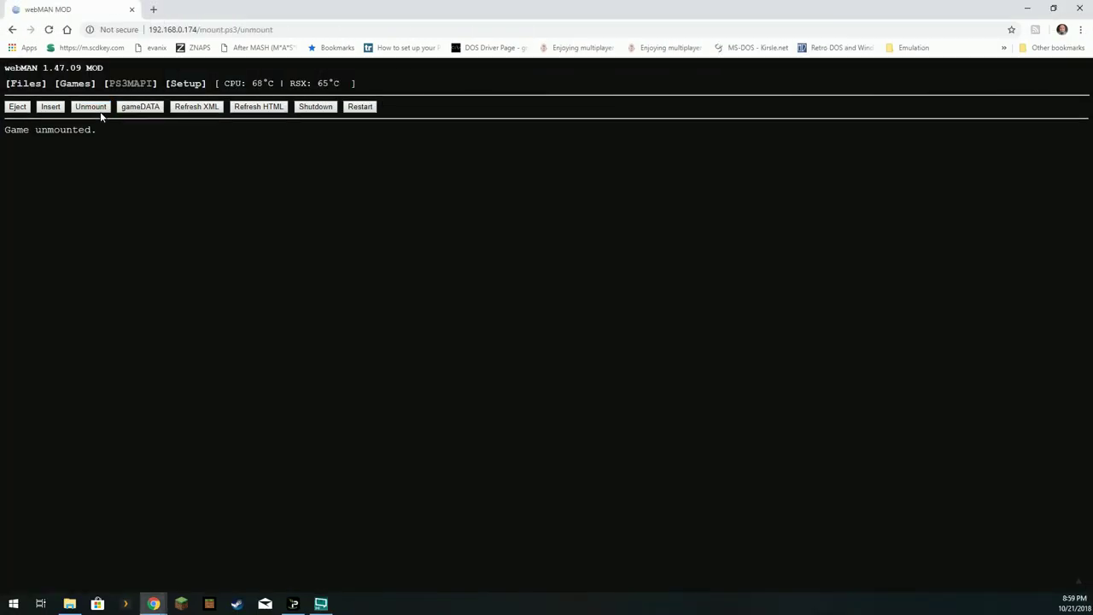
{"action": "left_click", "coordinate": [75, 85]}
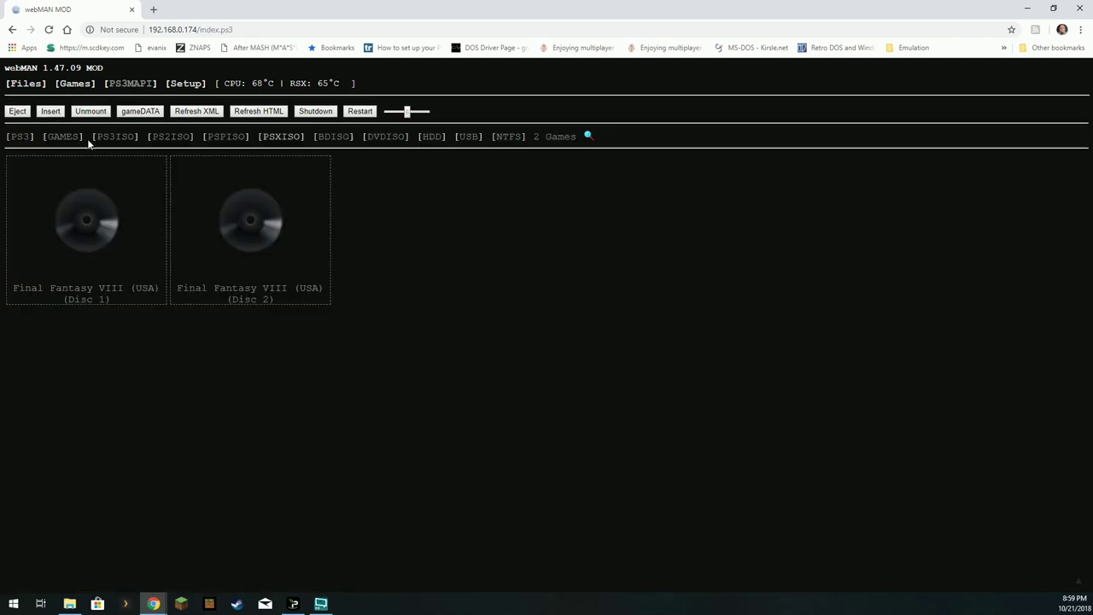
{"action": "left_click", "coordinate": [96, 242]}
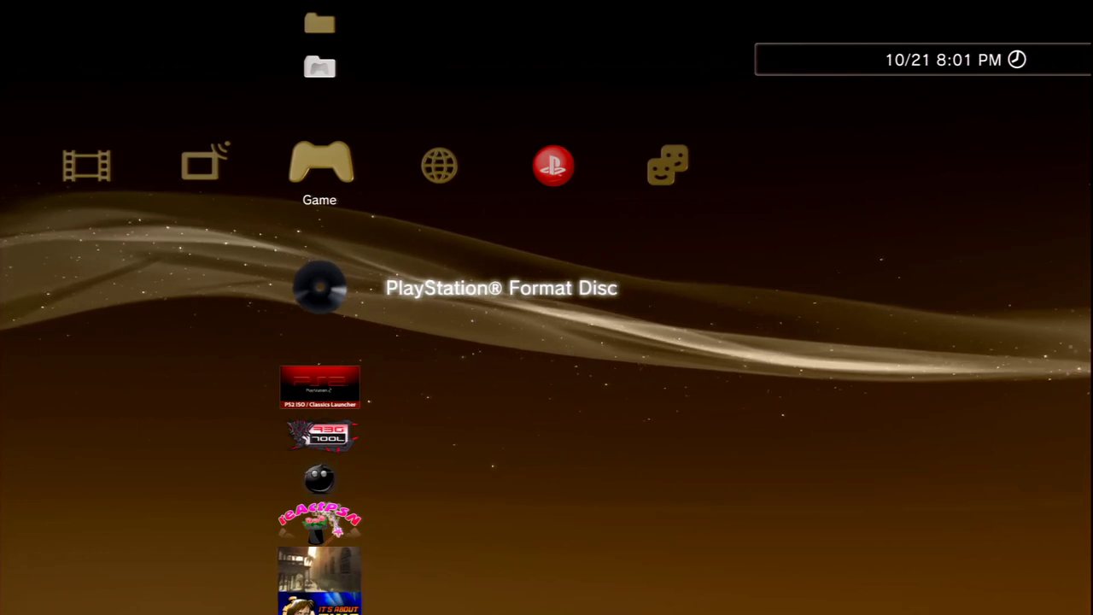
Step: On the console, examine the Game column entries around Package Manager and webMAN Games, with a brief look at the Network column
{"action": "key", "text": "Up"}
{"action": "key", "text": "Down"}
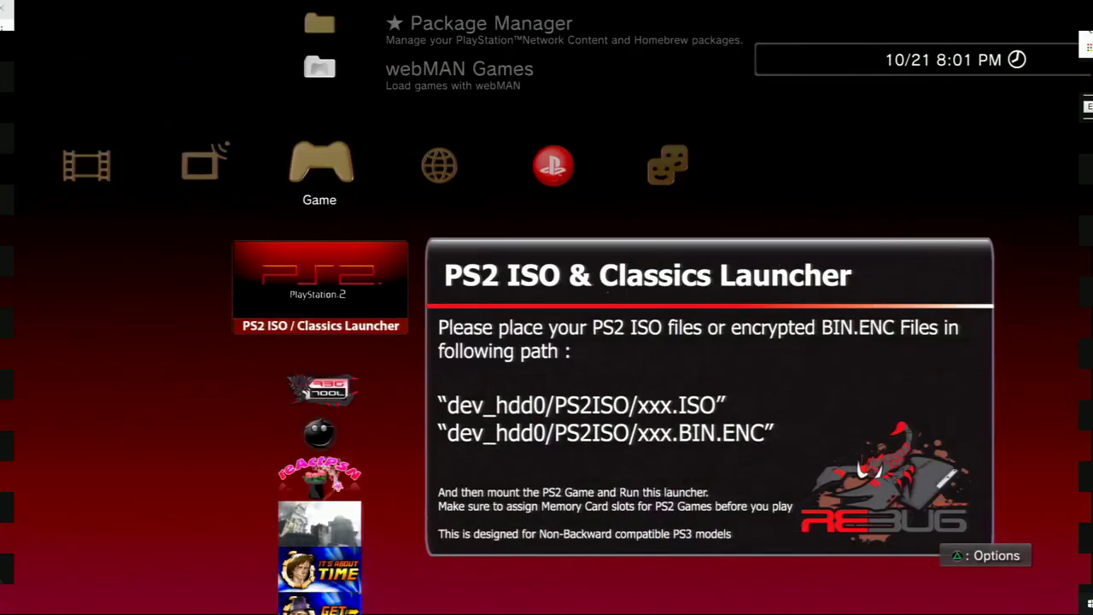
{"action": "key", "text": "Right"}
{"action": "key", "text": "Up"}
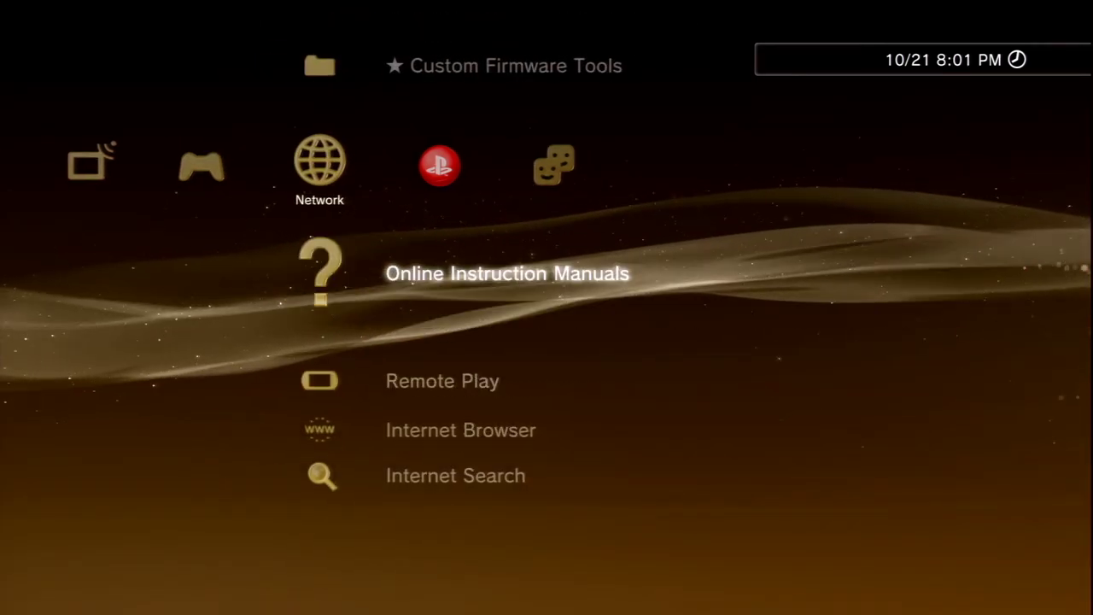
{"action": "key", "text": "Left"}
{"action": "key", "text": "Down"}
{"action": "key", "text": "Up"}
{"action": "key", "text": "Up"}
{"action": "key", "text": "Up"}
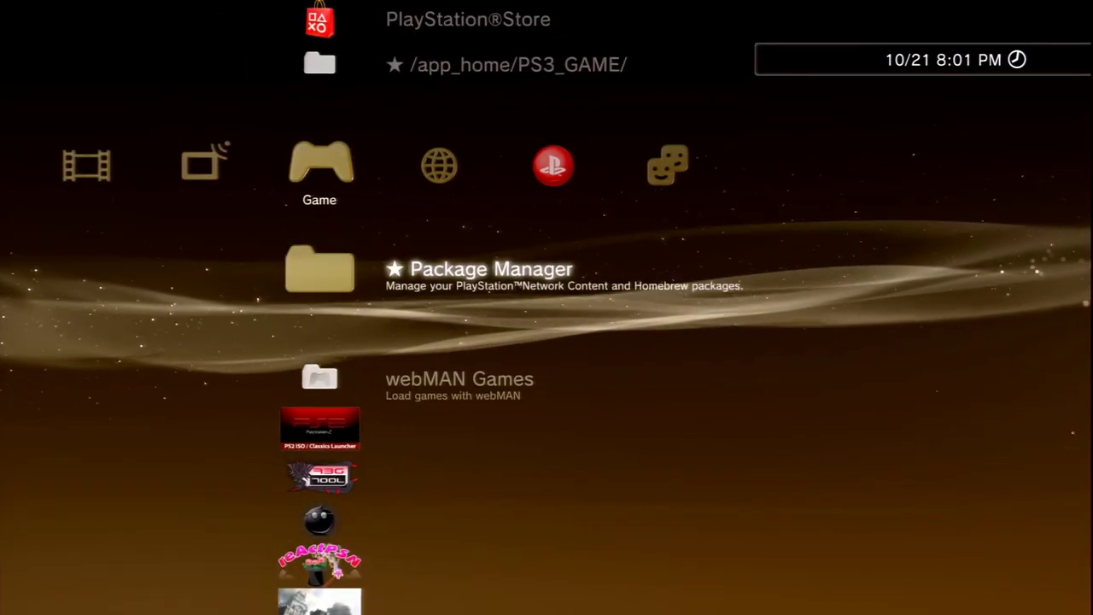
{"action": "key", "text": "Down"}
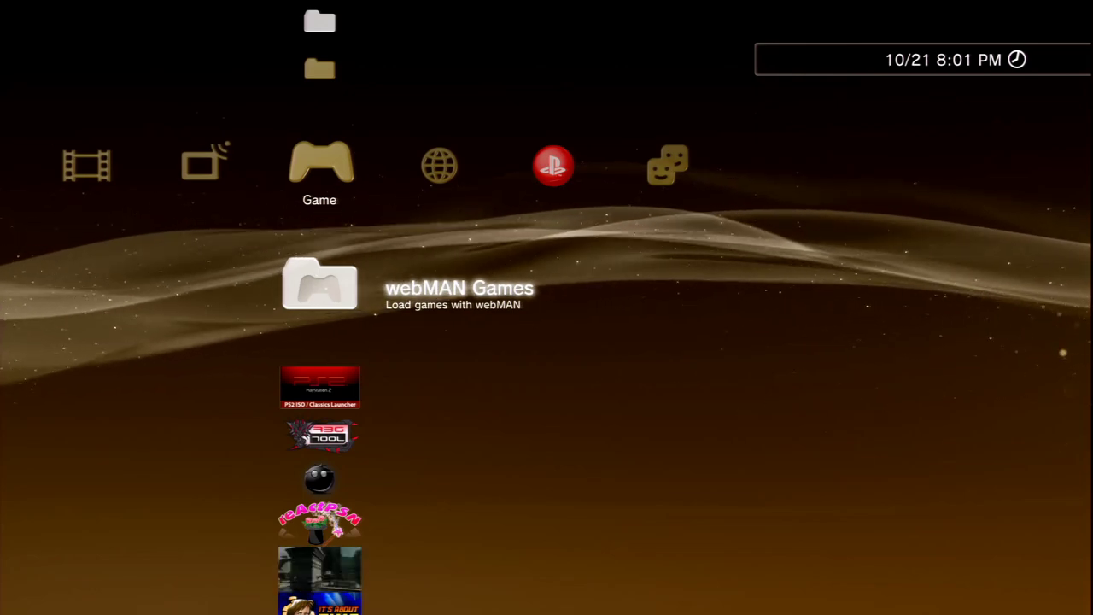
{"action": "key", "text": "Down"}
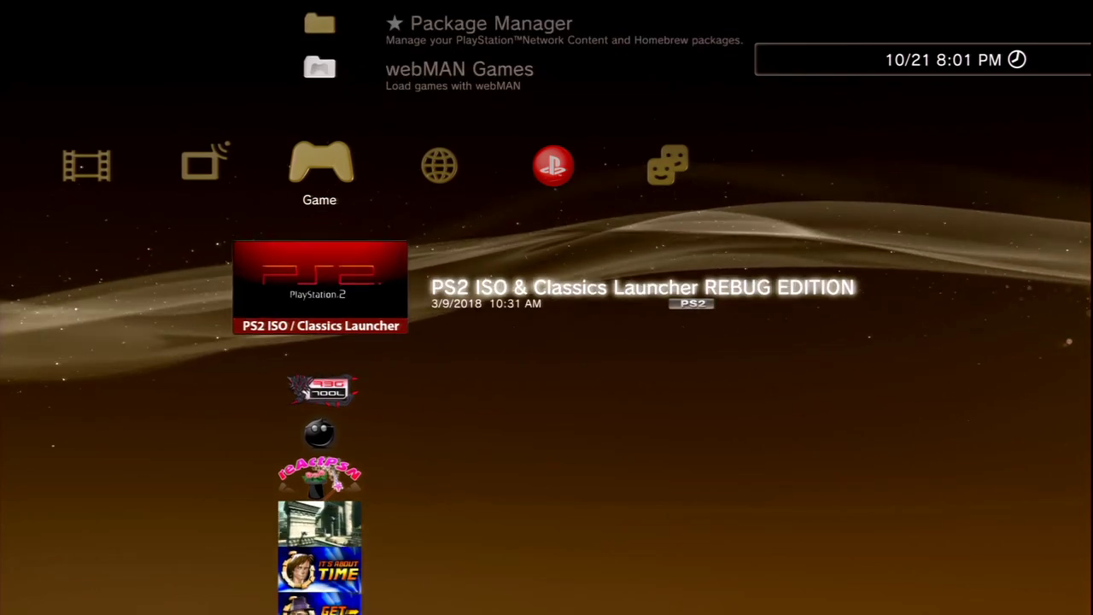